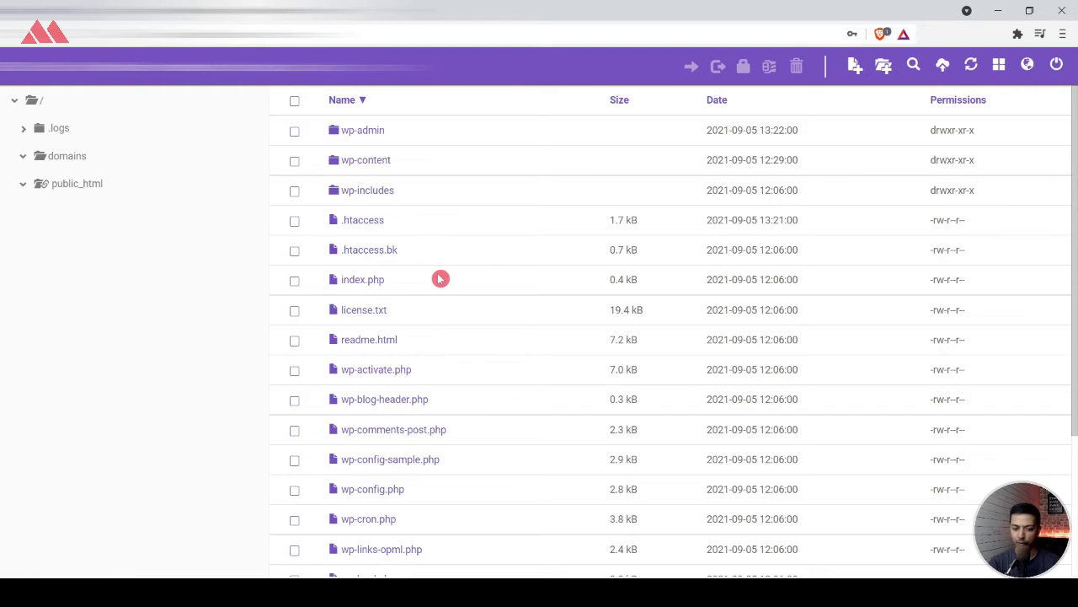
# Copy all of .htaccess's rules into Notepad as a backup, then close the editor.
pyautogui.click(391, 222)
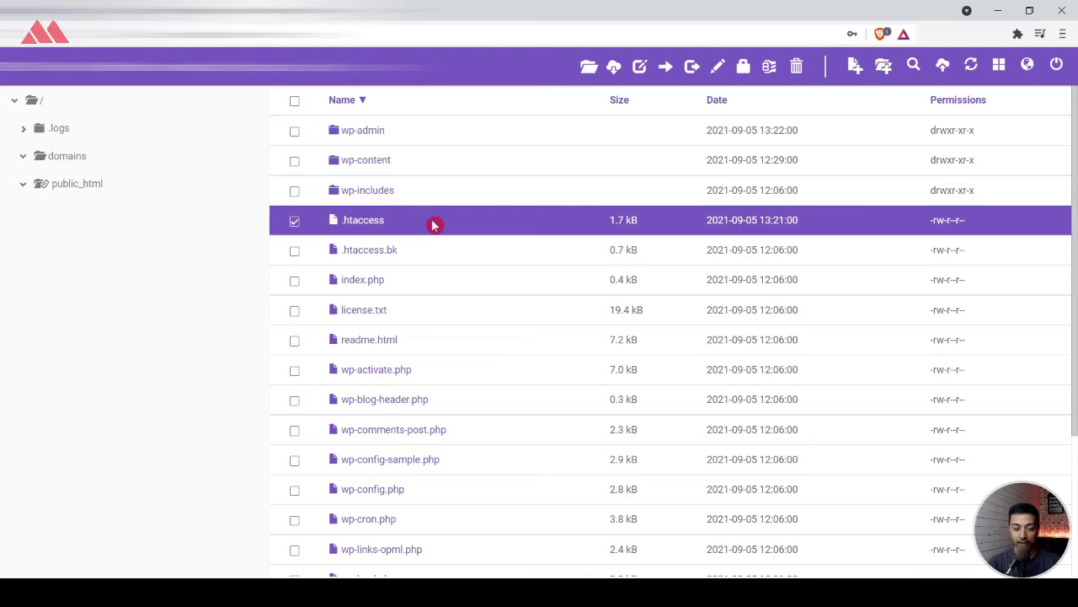
pyautogui.click(717, 66)
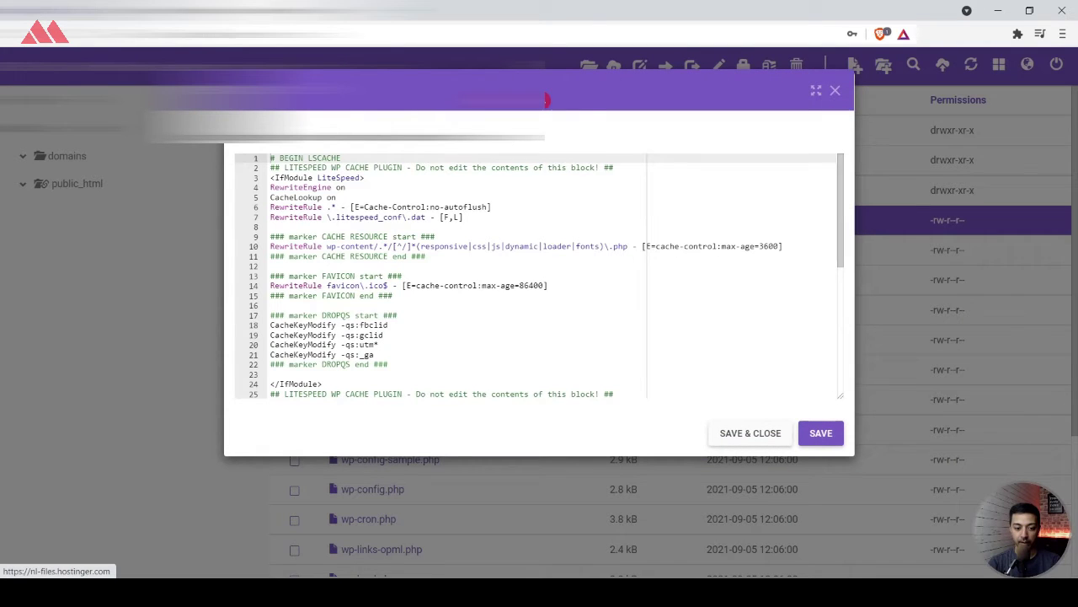
pyautogui.hotkey('ctrl', 'a')
pyautogui.rightClick(412, 286)
pyautogui.click(440, 330)
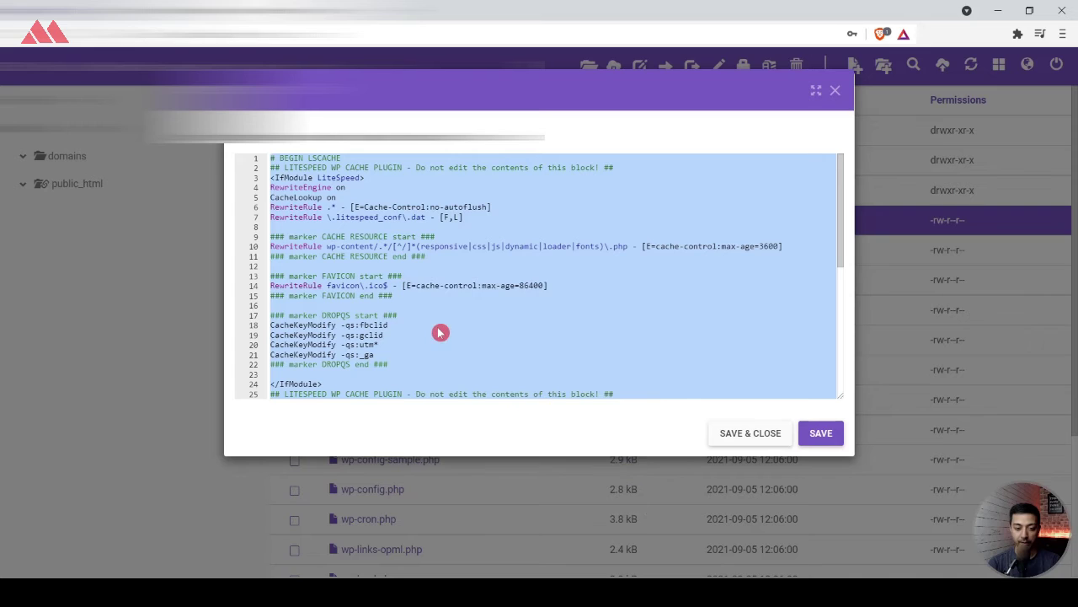
pyautogui.hotkey('alt', 'Tab')
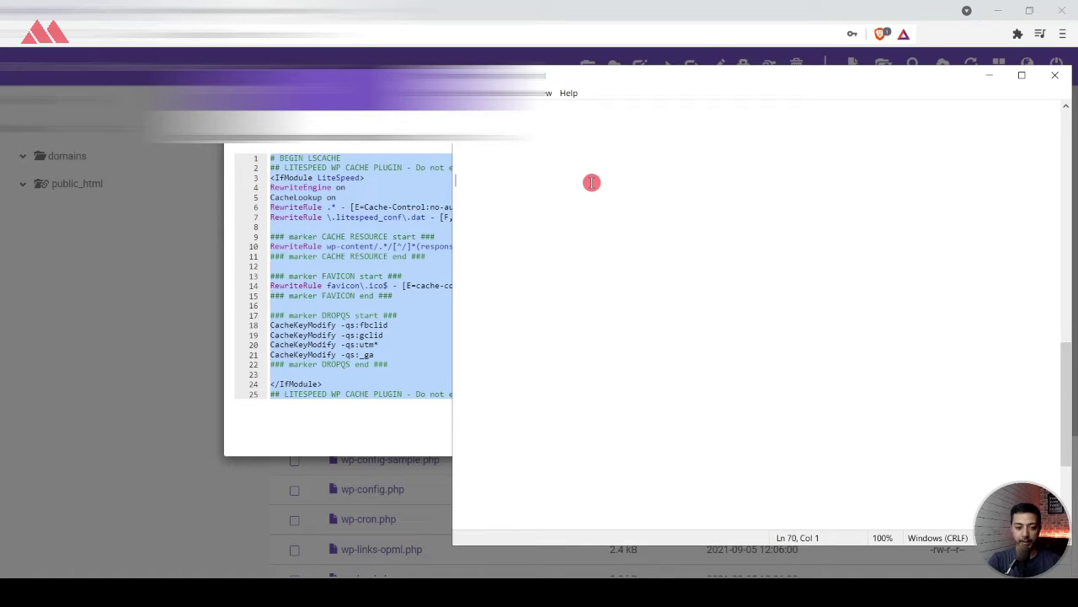
pyautogui.hotkey('ctrl', 'v')
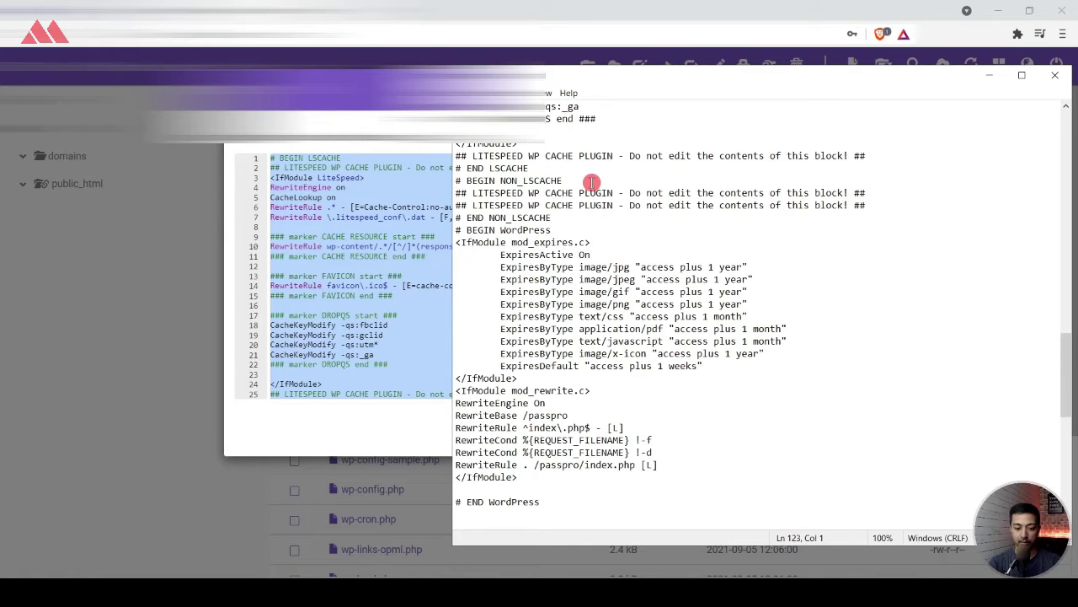
pyautogui.click(385, 237)
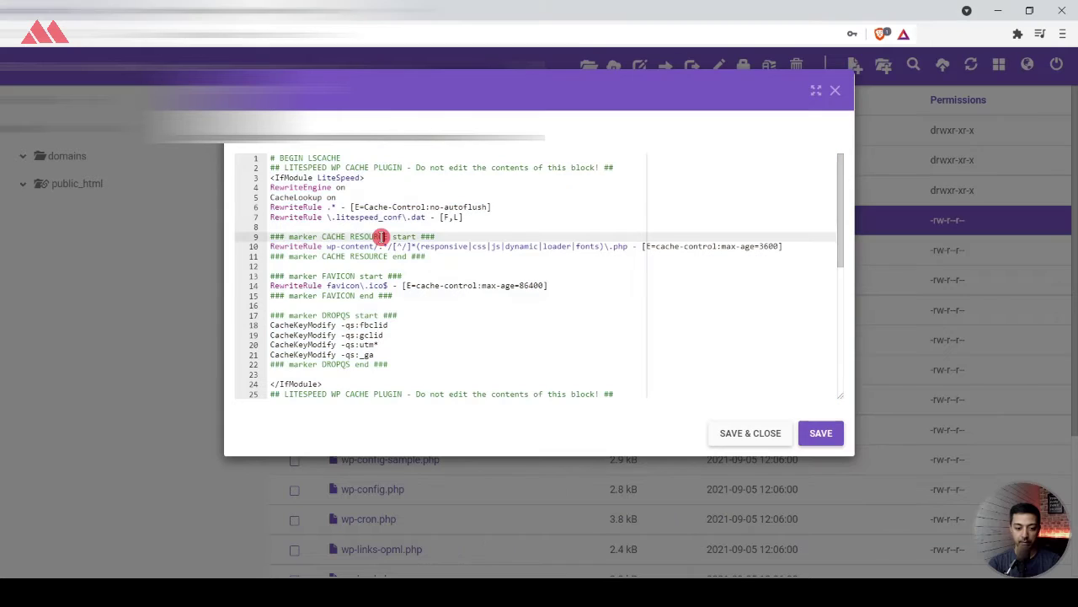
pyautogui.click(745, 437)
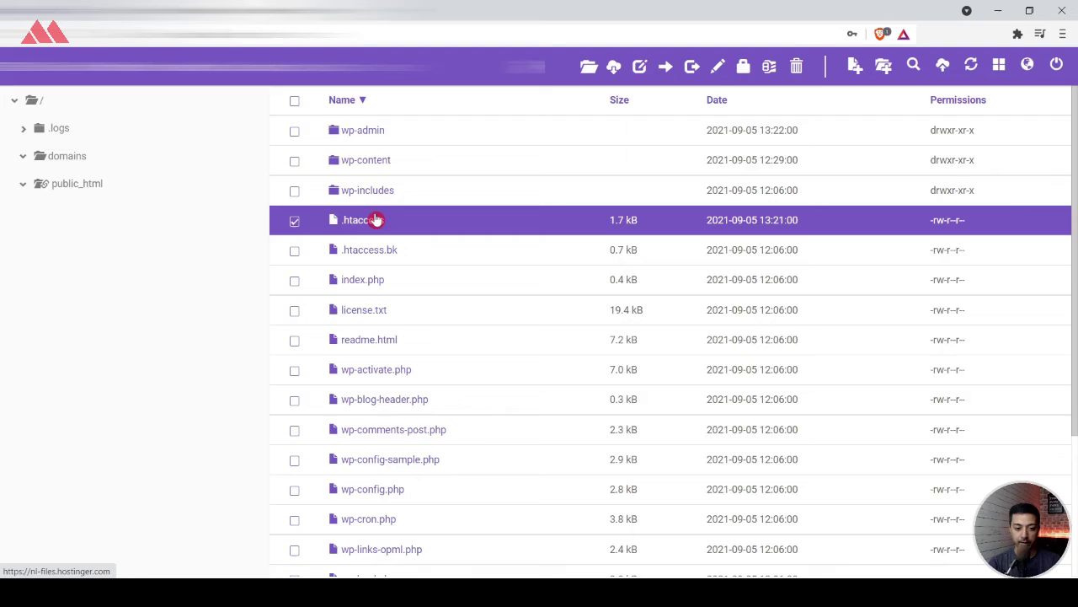
# Rename the .htaccess file to .htaccess_bkk.
pyautogui.click(637, 71)
pyautogui.write('_')
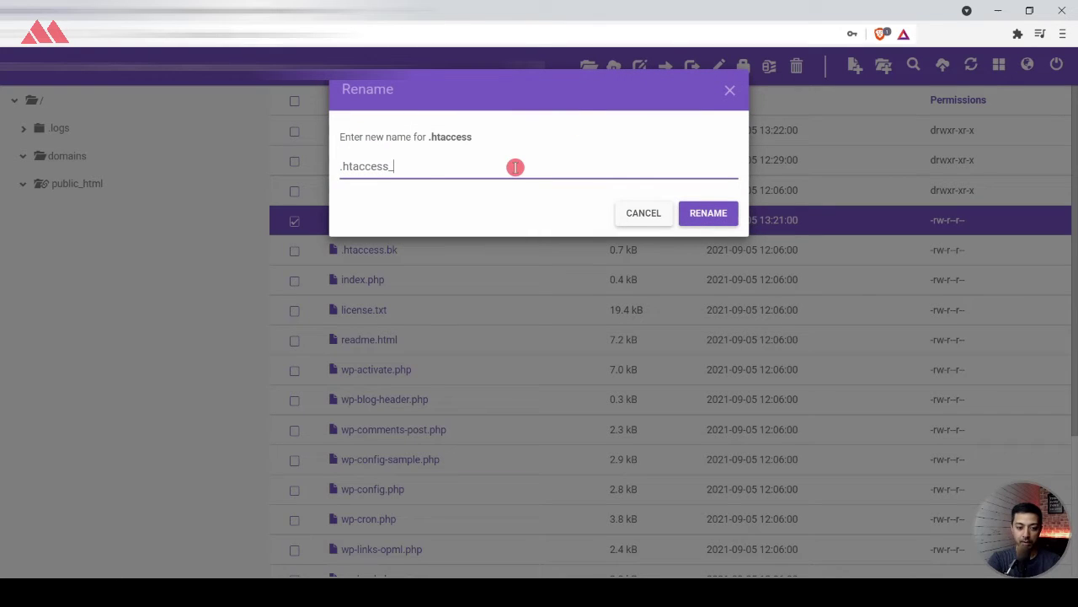
pyautogui.write('bkk')
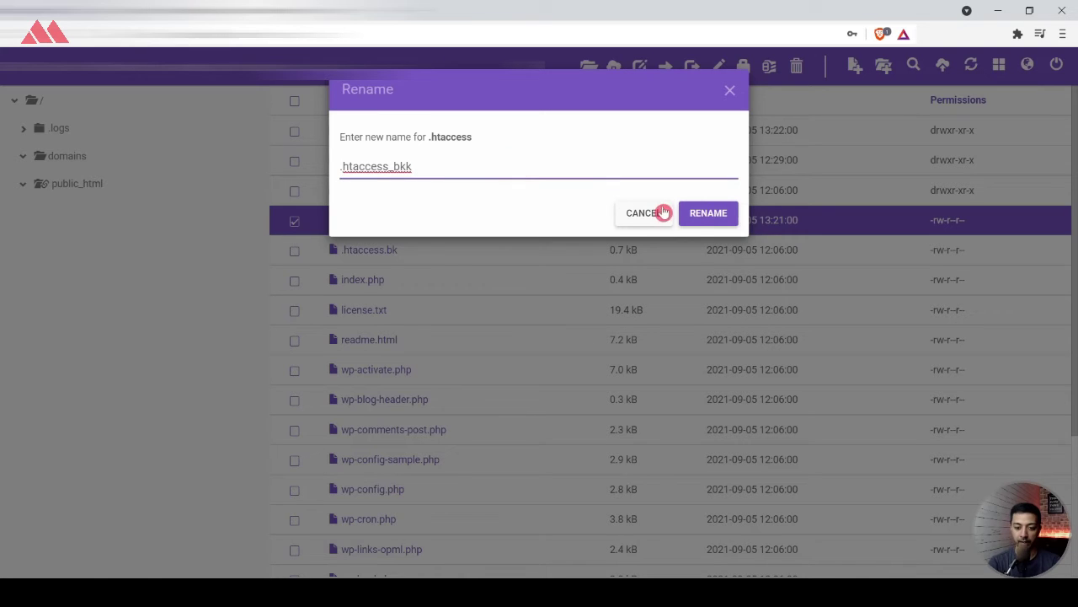
pyautogui.click(699, 217)
pyautogui.click(707, 213)
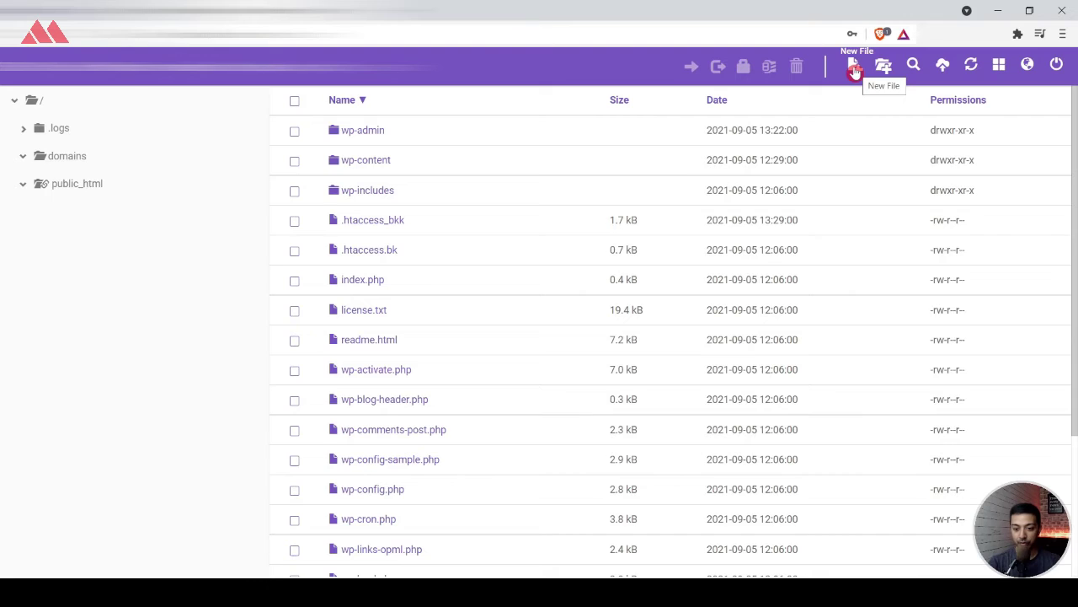
# Create a new file named .htaccess in public_html and open it for editing.
pyautogui.click(854, 72)
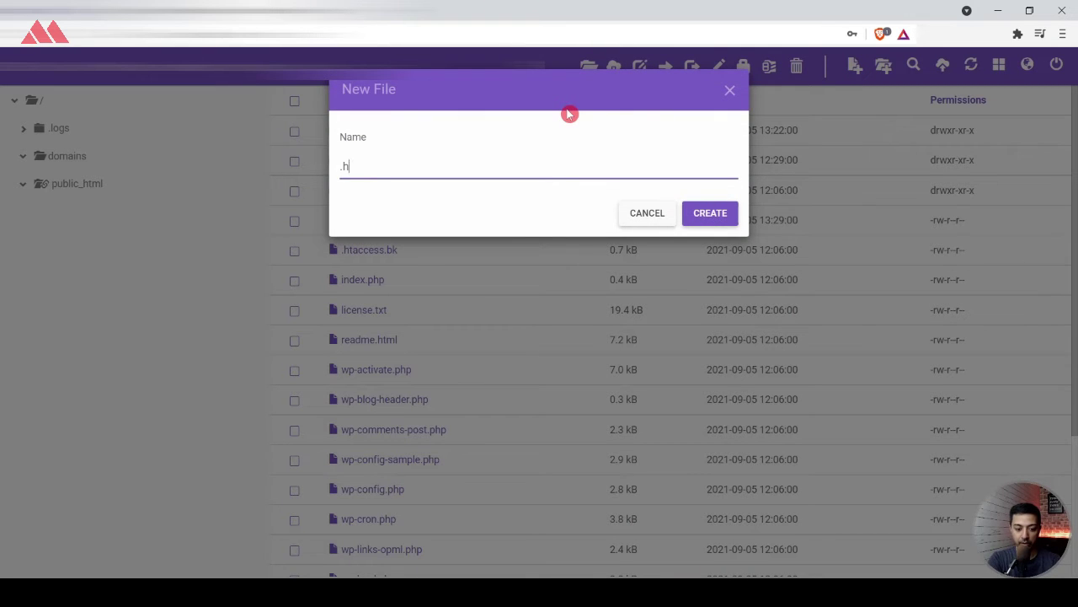
pyautogui.write('.htacess')
pyautogui.press('BackSpace')
pyautogui.press('BackSpace')
pyautogui.press('BackSpace')
pyautogui.press('BackSpace')
pyautogui.press('BackSpace')
pyautogui.press('BackSpace')
pyautogui.press('BackSpace')
pyautogui.write('taccess')
pyautogui.click(712, 212)
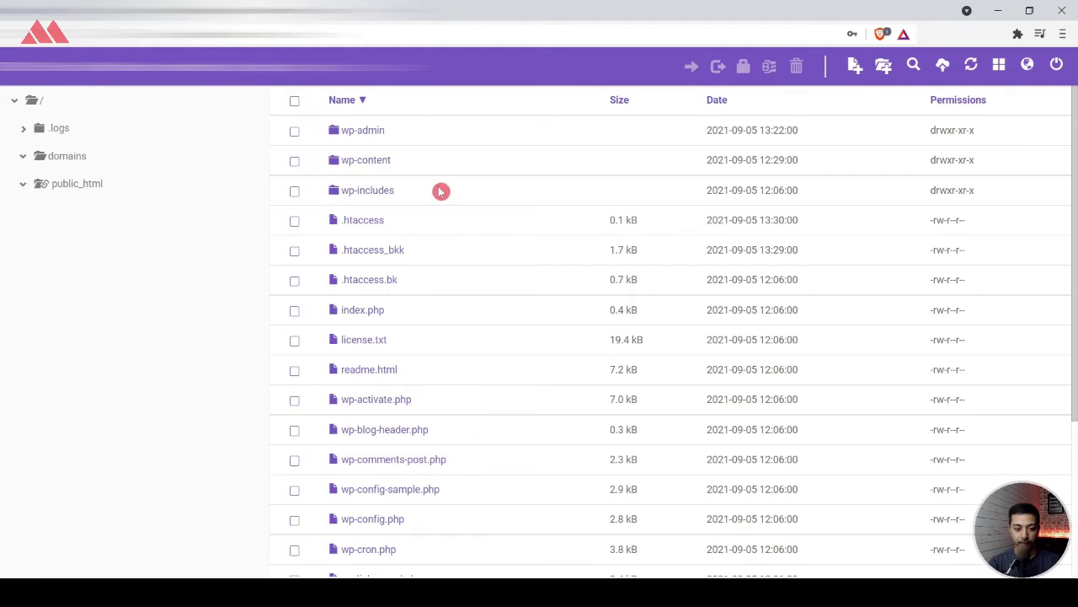
pyautogui.click(359, 224)
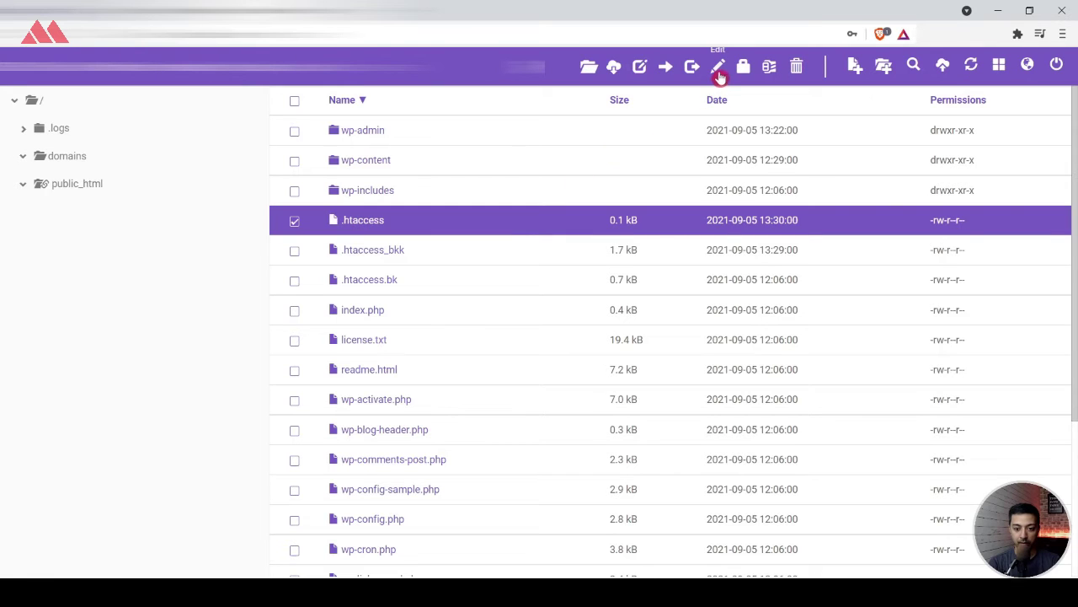
pyautogui.click(717, 67)
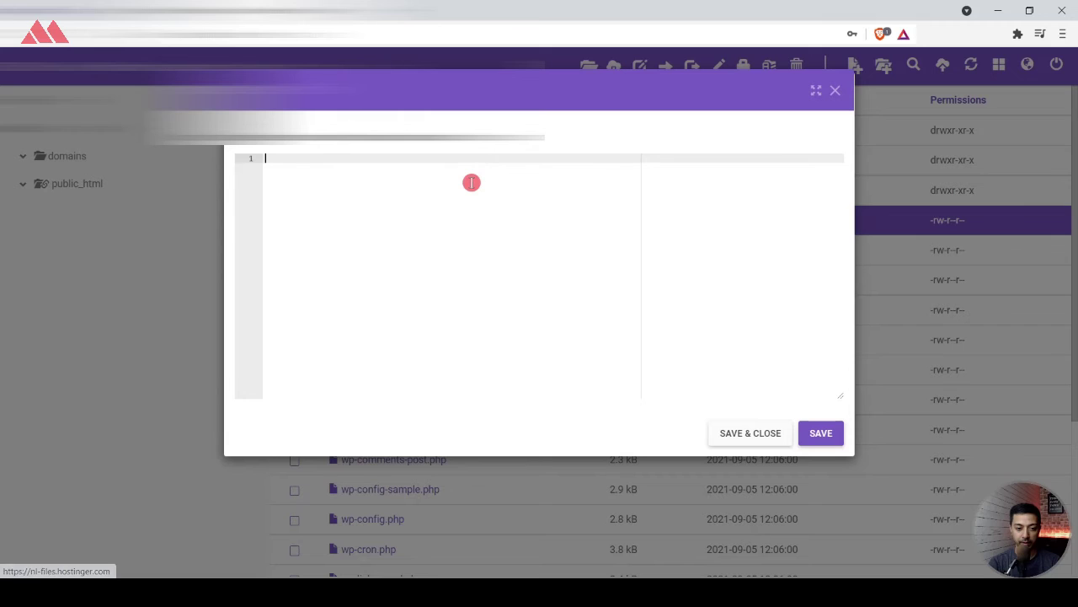
# Save the original rules, add the '# protect .htaccess' Files-deny block on top, and save.
pyautogui.click(819, 444)
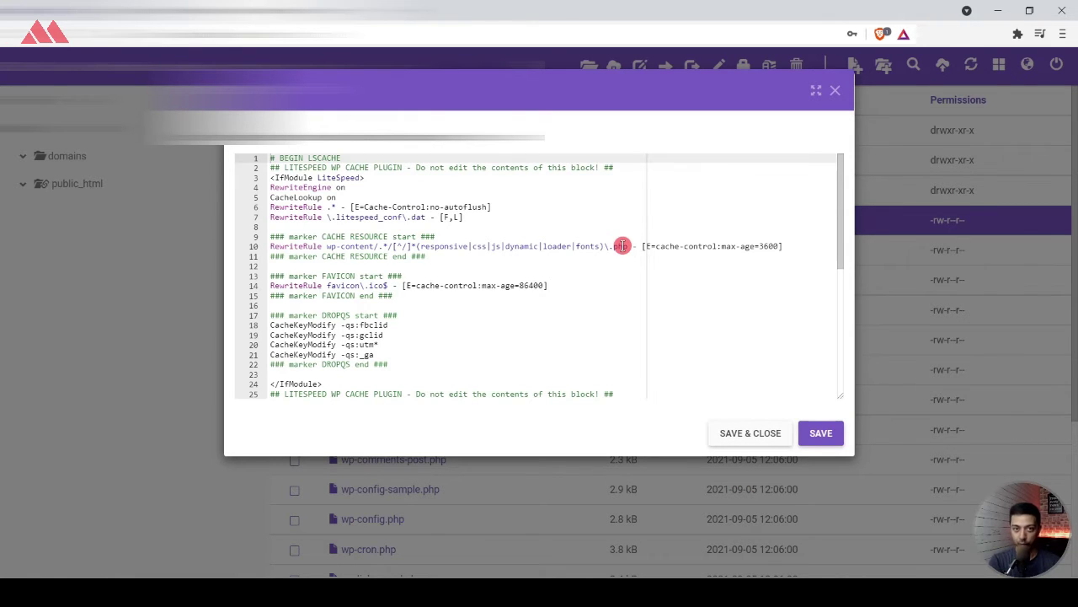
pyautogui.press('Return')
pyautogui.press('Up')
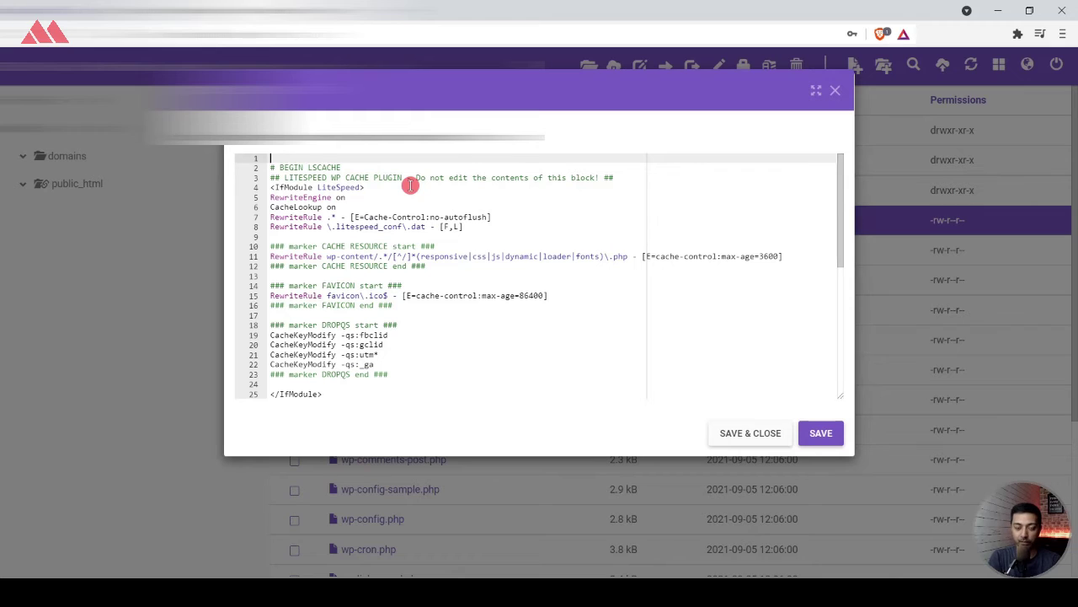
pyautogui.hotkey('ctrl', 'v')
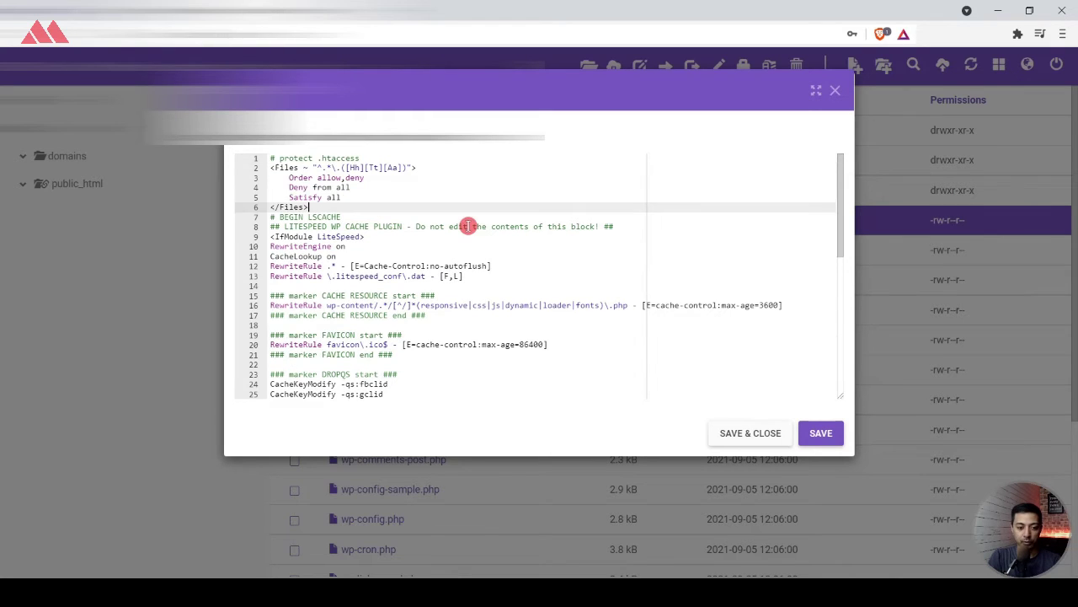
pyautogui.press('Up')
pyautogui.press('Up')
pyautogui.press('Up')
pyautogui.press('Up')
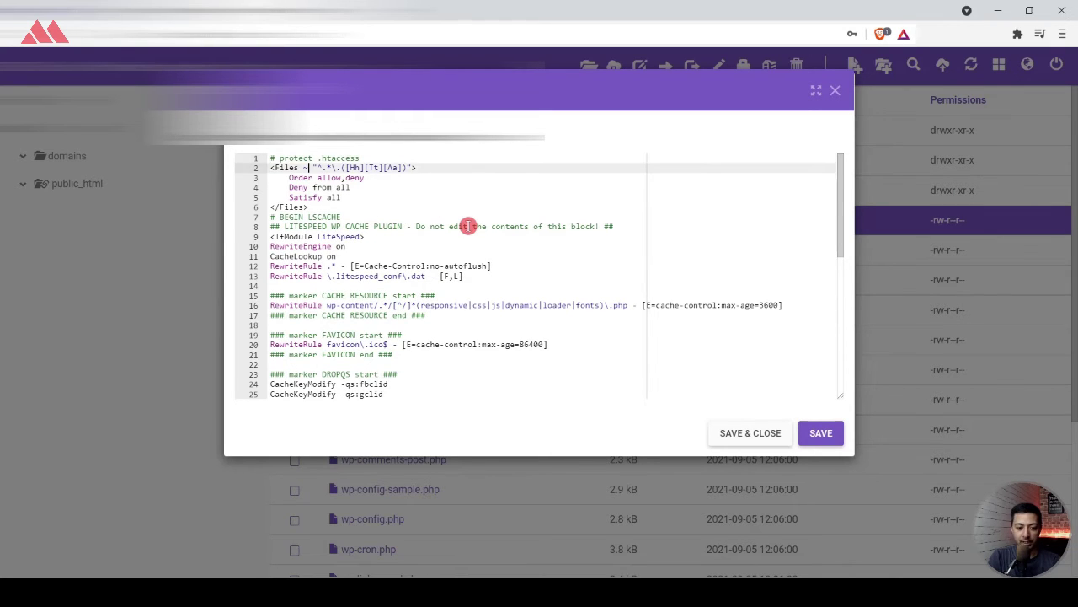
pyautogui.press('Down')
pyautogui.press('Down')
pyautogui.press('Down')
pyautogui.press('Down')
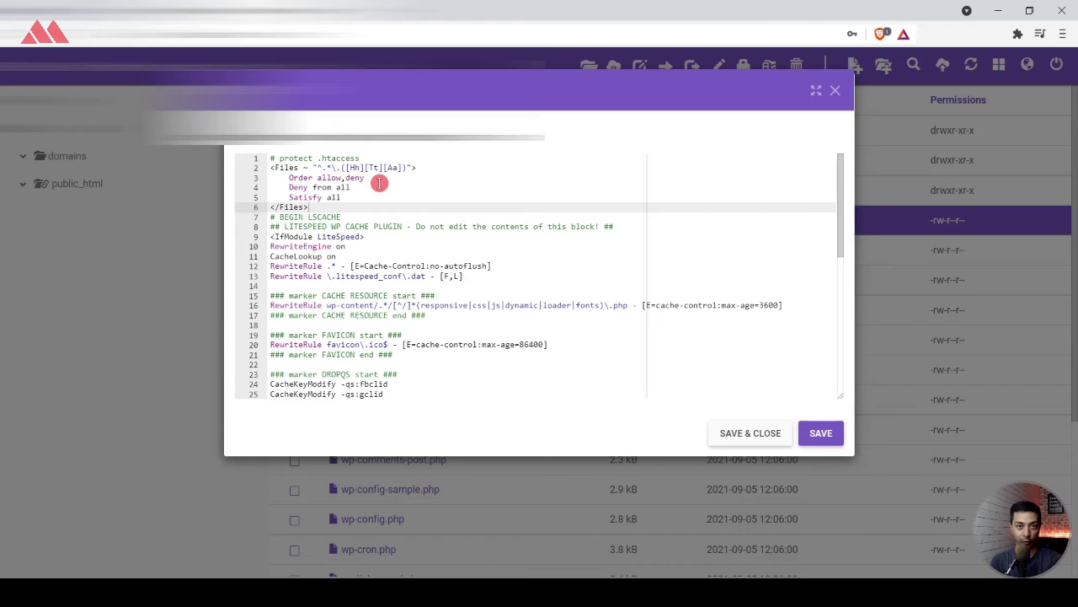
pyautogui.click(773, 434)
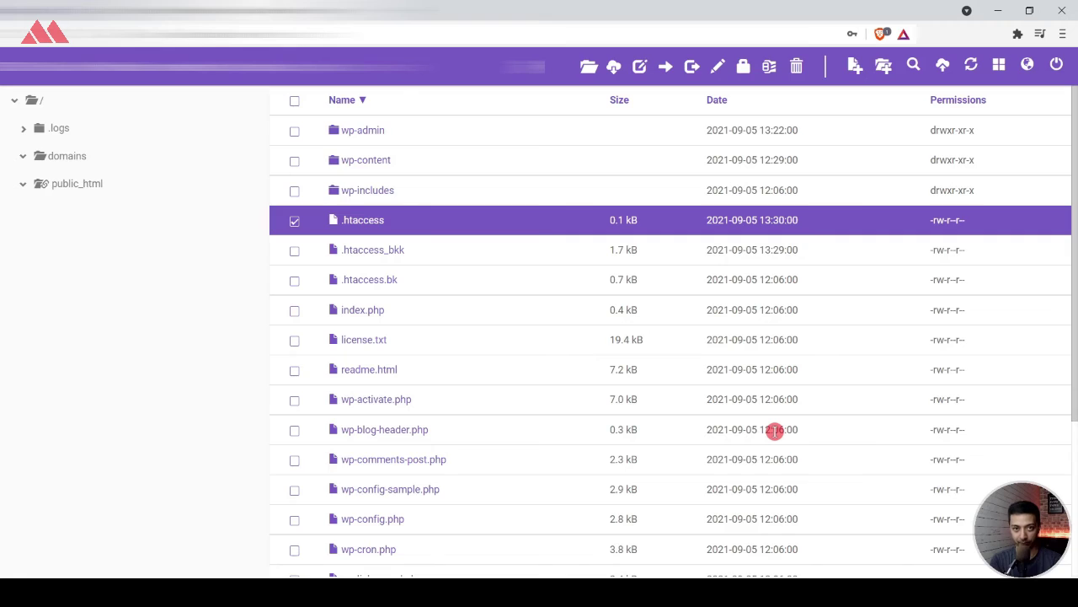
# Switch to the WordPress site tab and load its /wp-admin login address.
pyautogui.hotkey('ctrl', 'Tab')
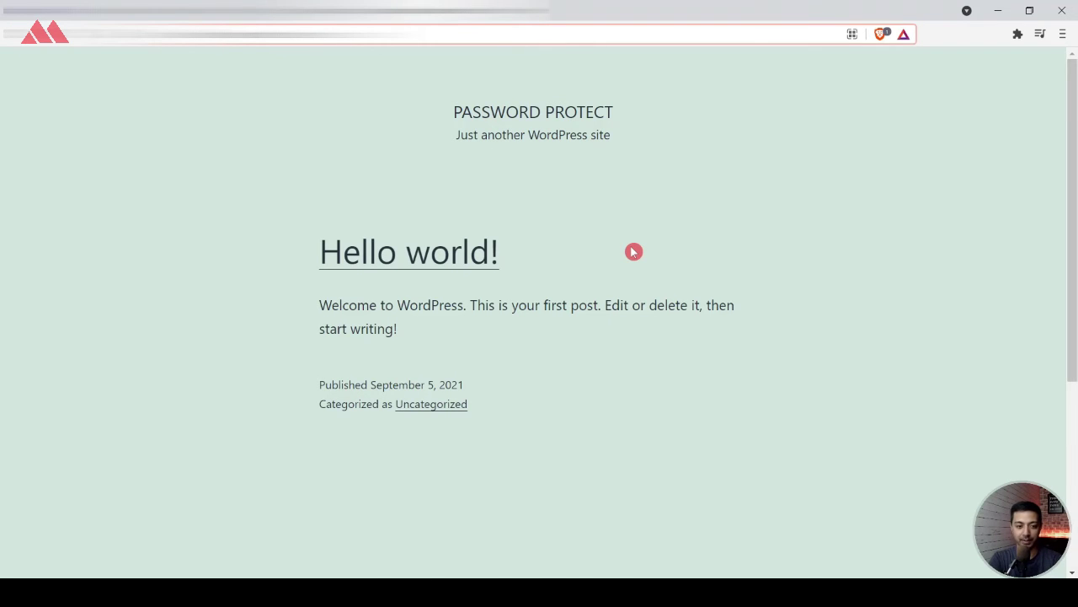
pyautogui.hotkey('ctrl', 'l')
pyautogui.press('Return')
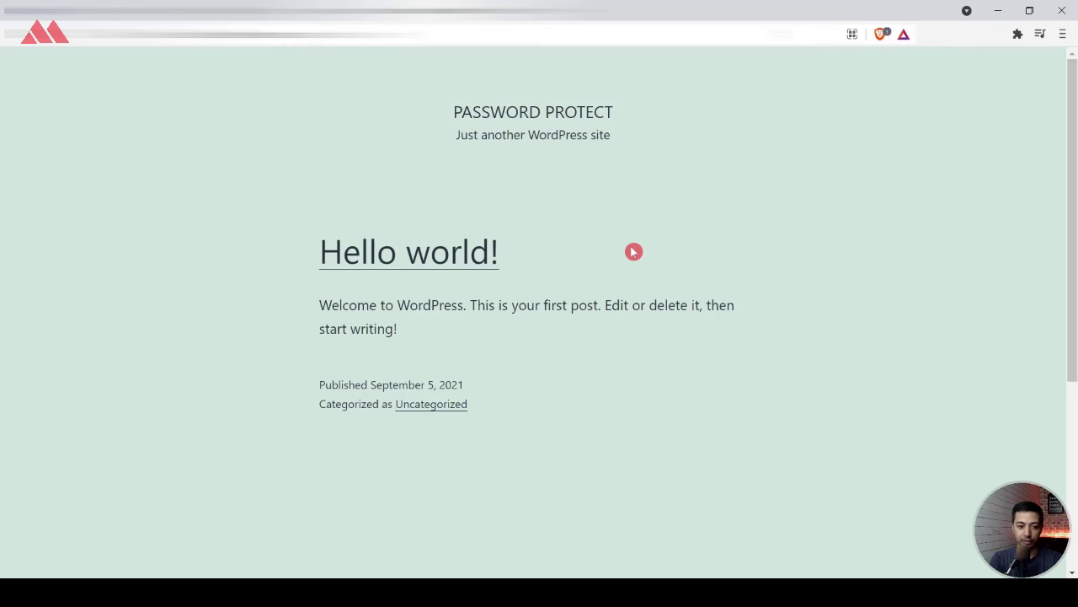